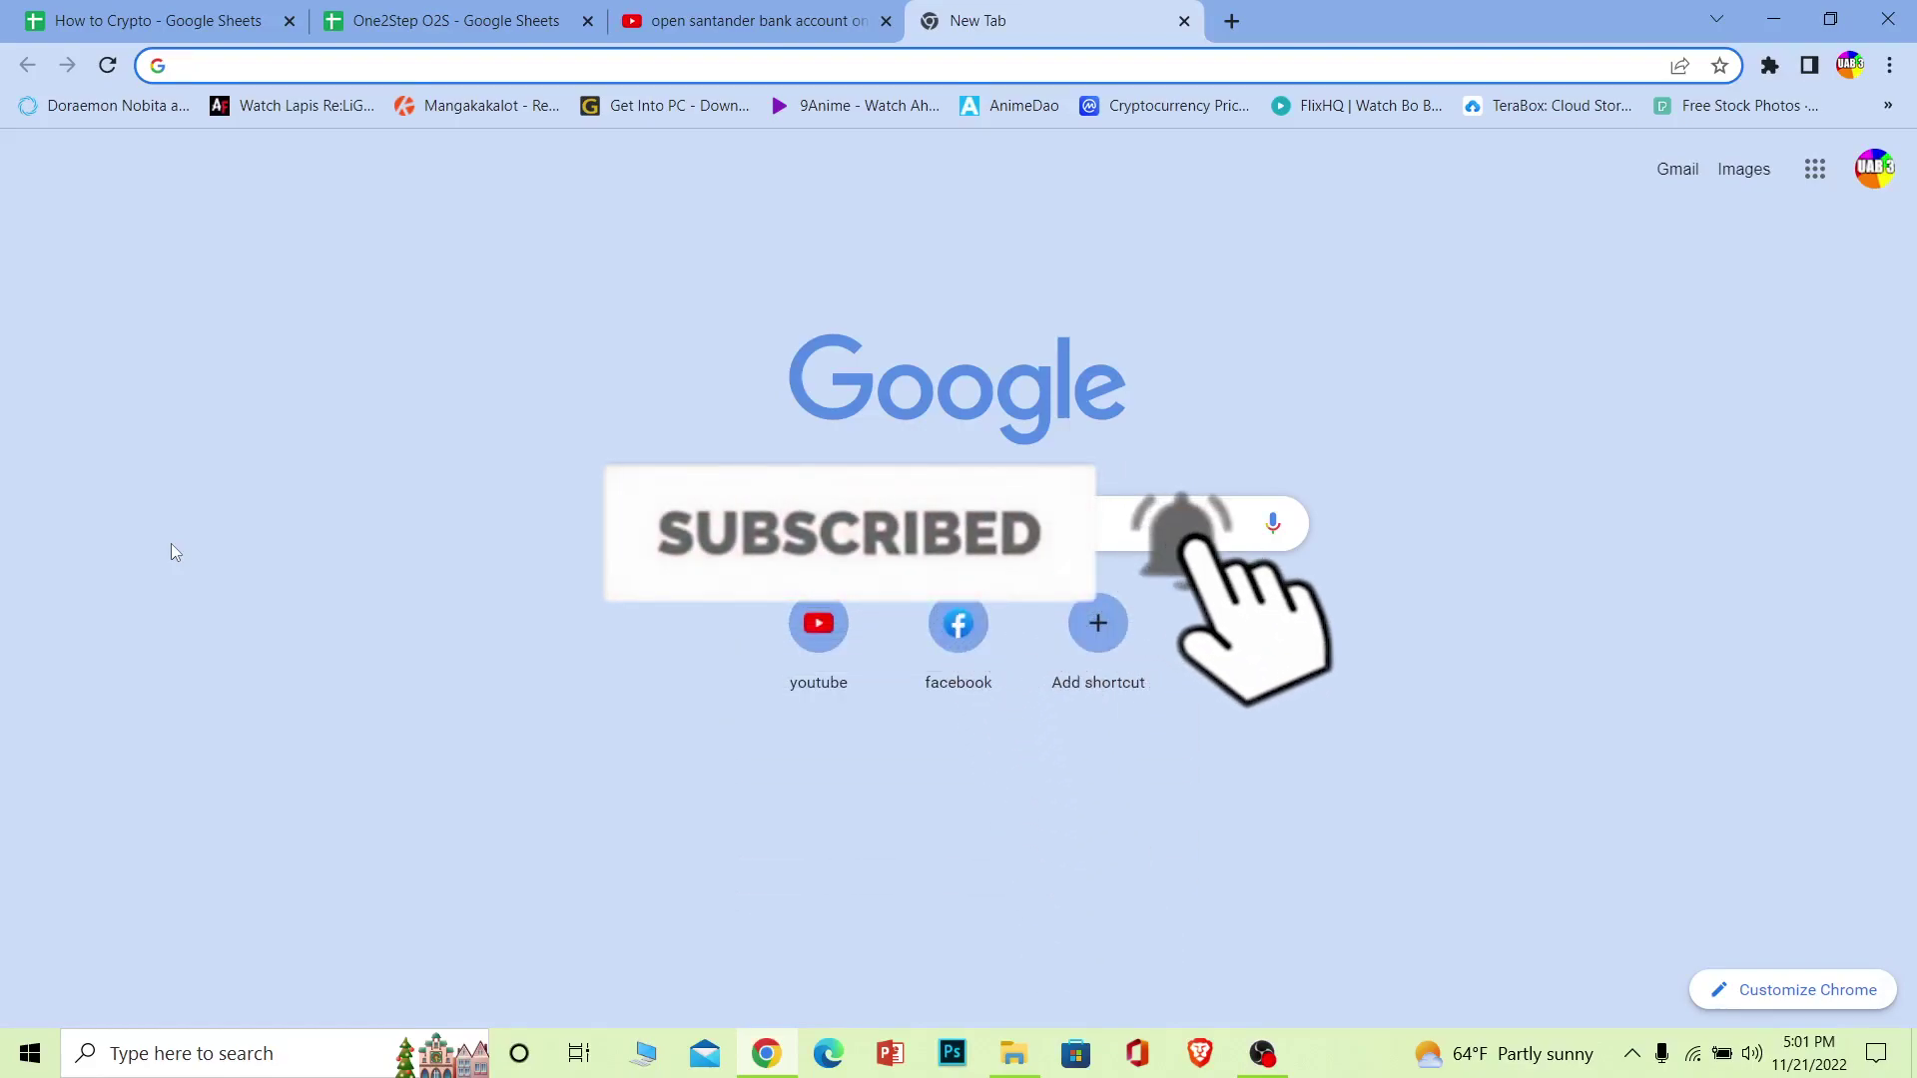
{"action": "type", "text": "us"}
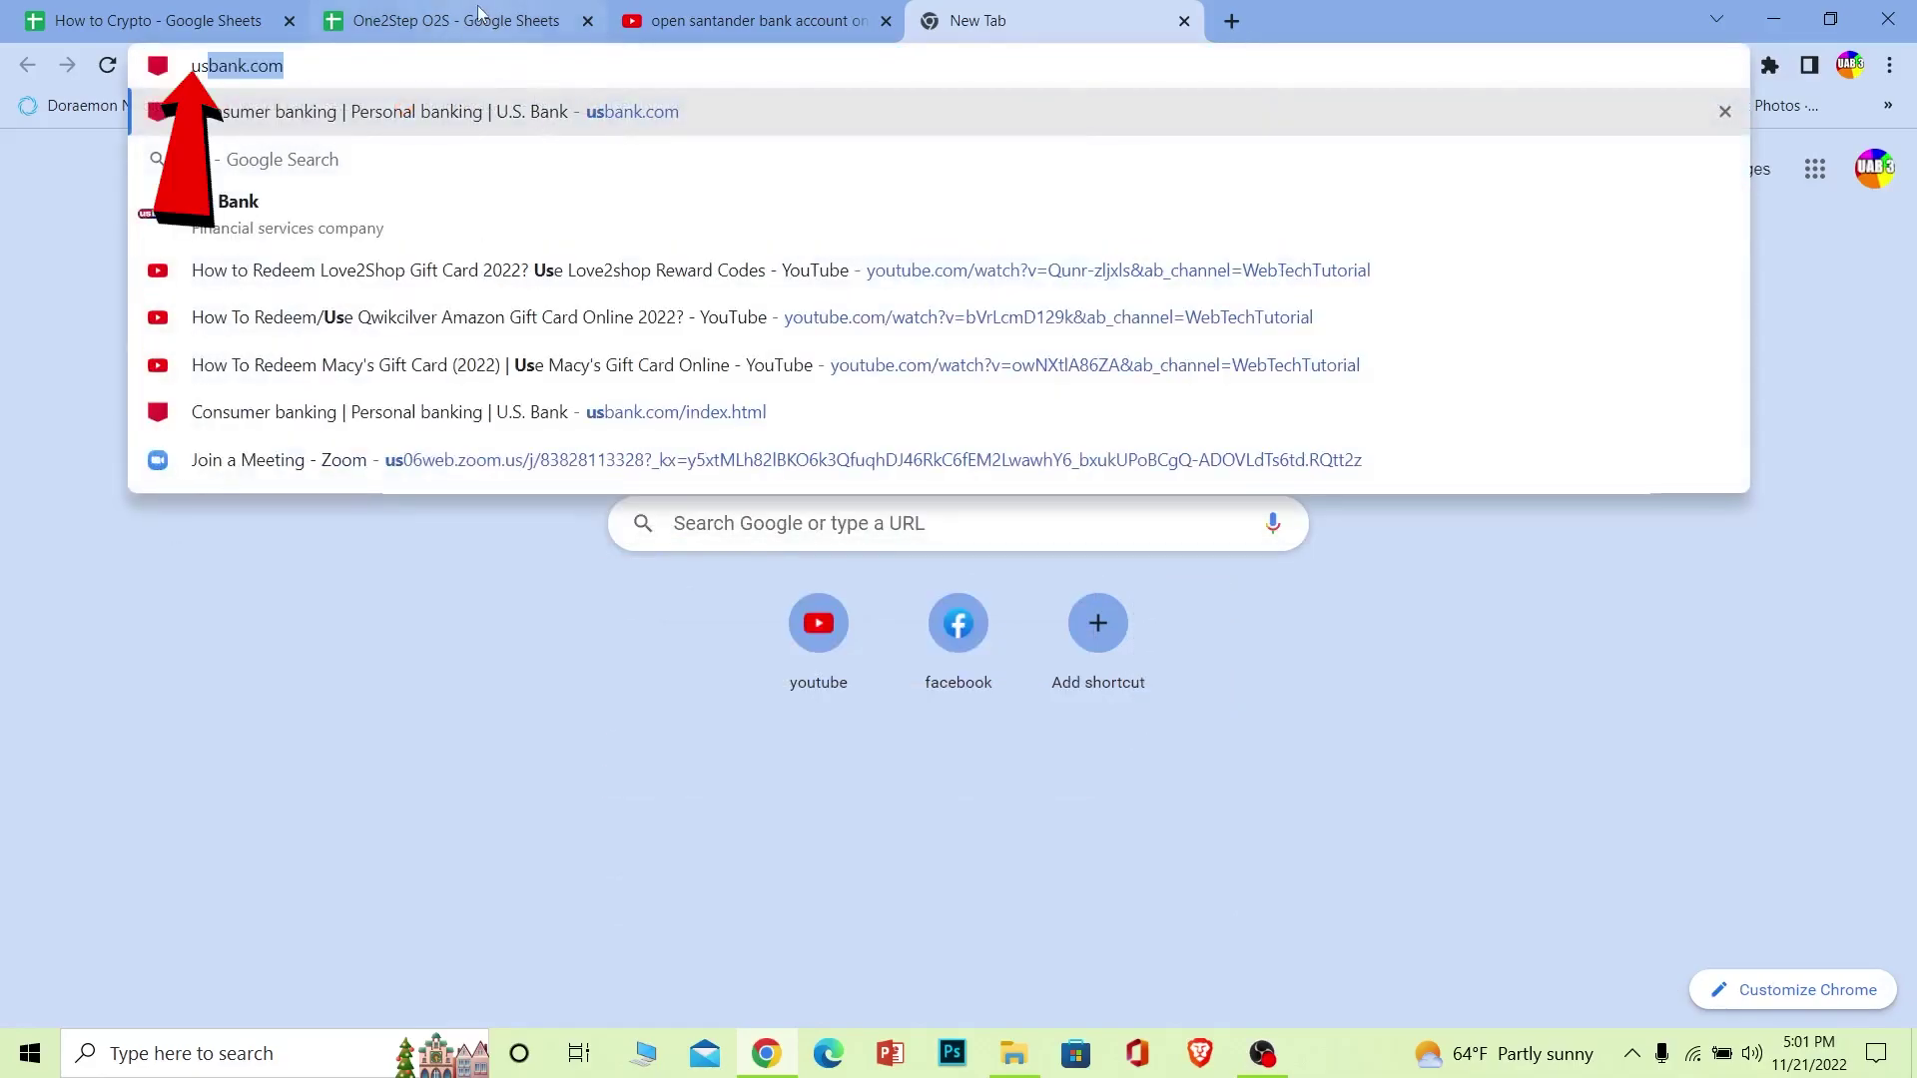
Load the usbank.com home page from the address bar suggestion
{"action": "key", "text": "Return"}
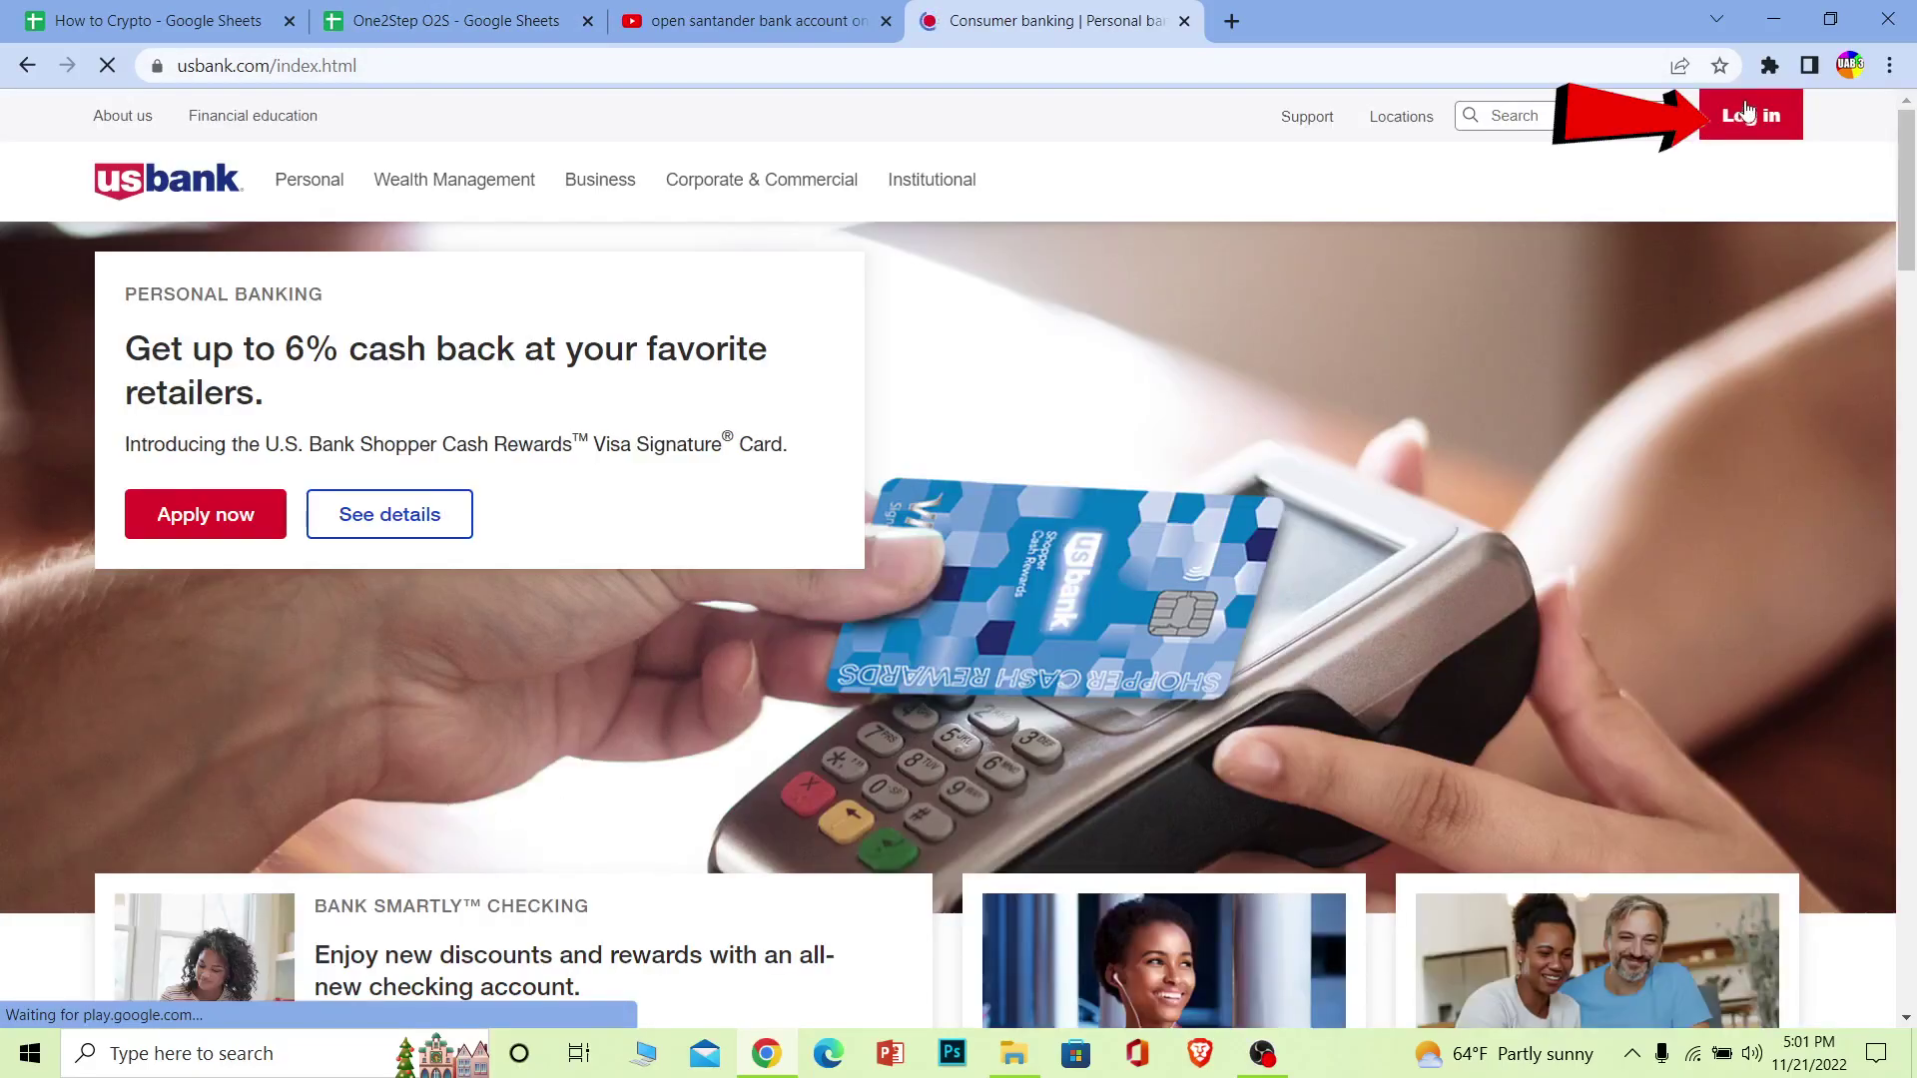
Open the account login panel, choose Online banking, and enter the username and password
{"action": "left_click", "coordinate": [1753, 118]}
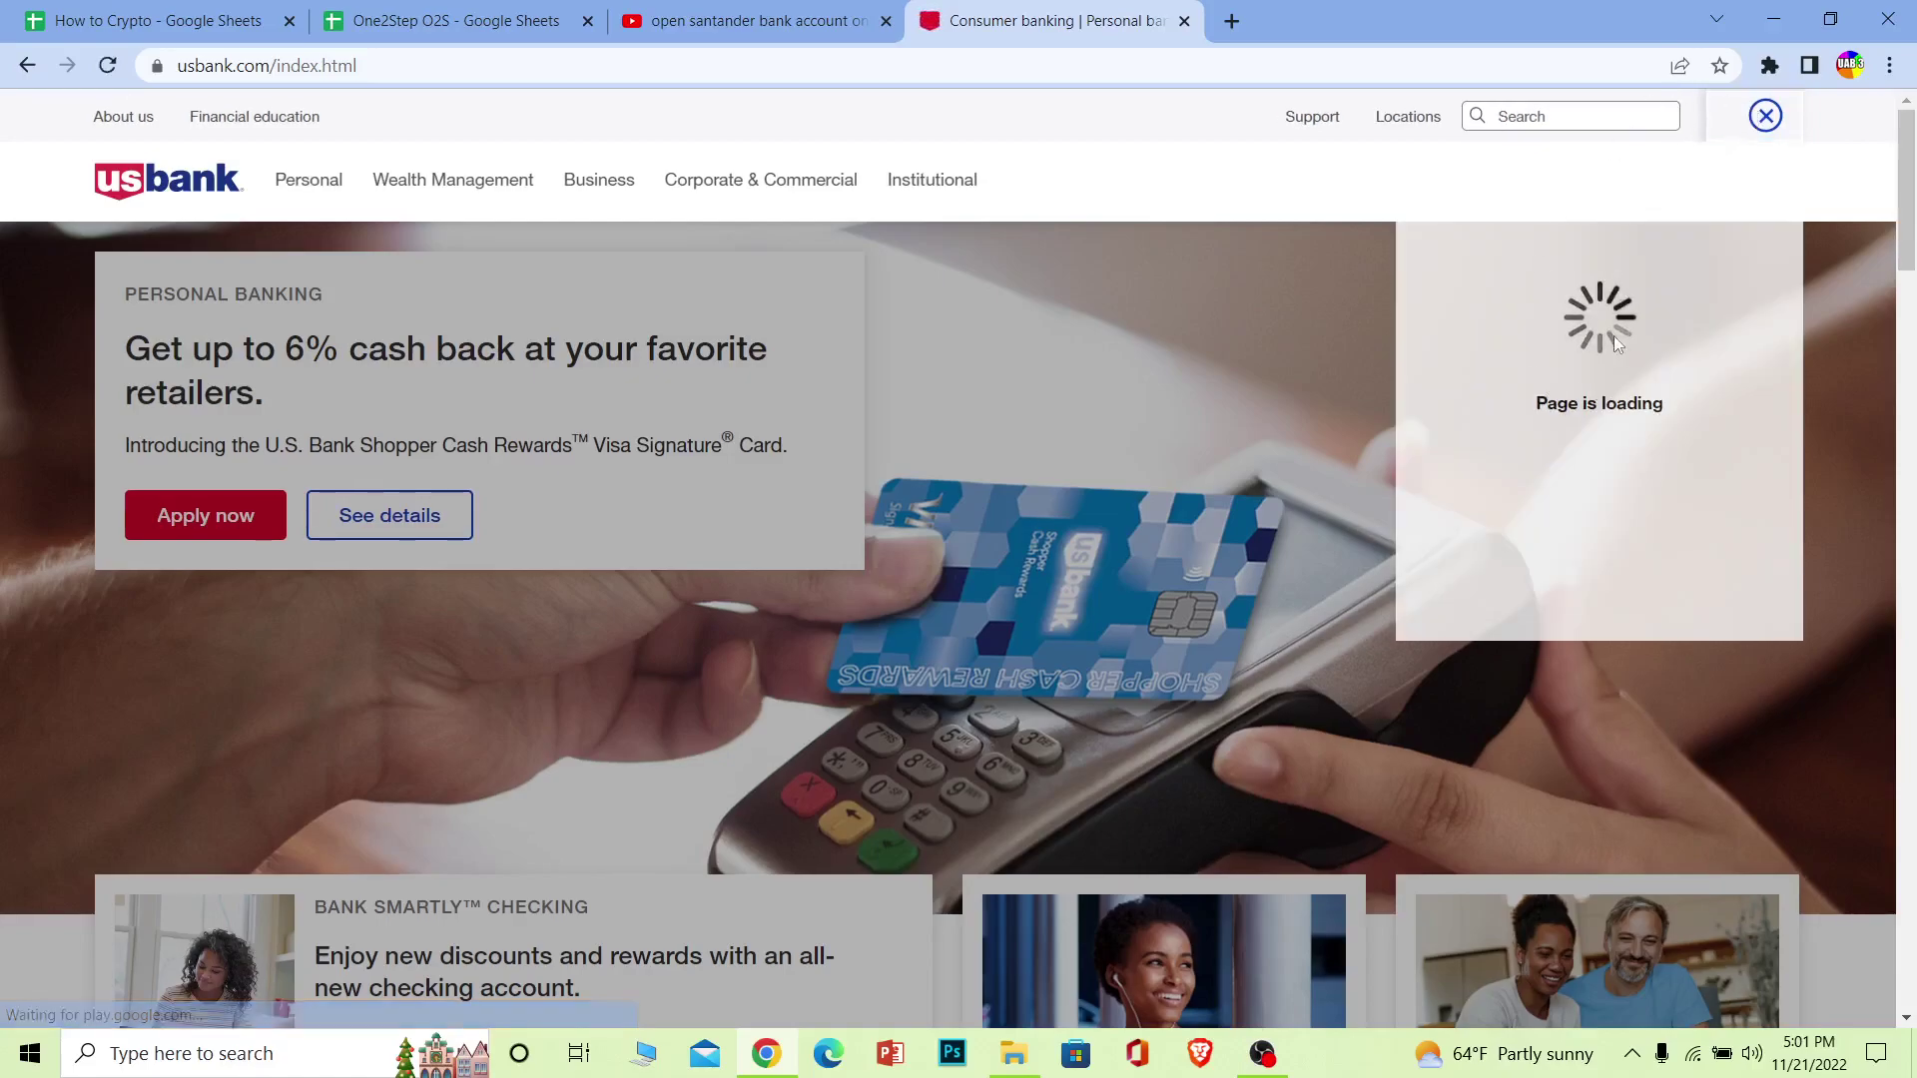
{"action": "left_click", "coordinate": [1577, 268]}
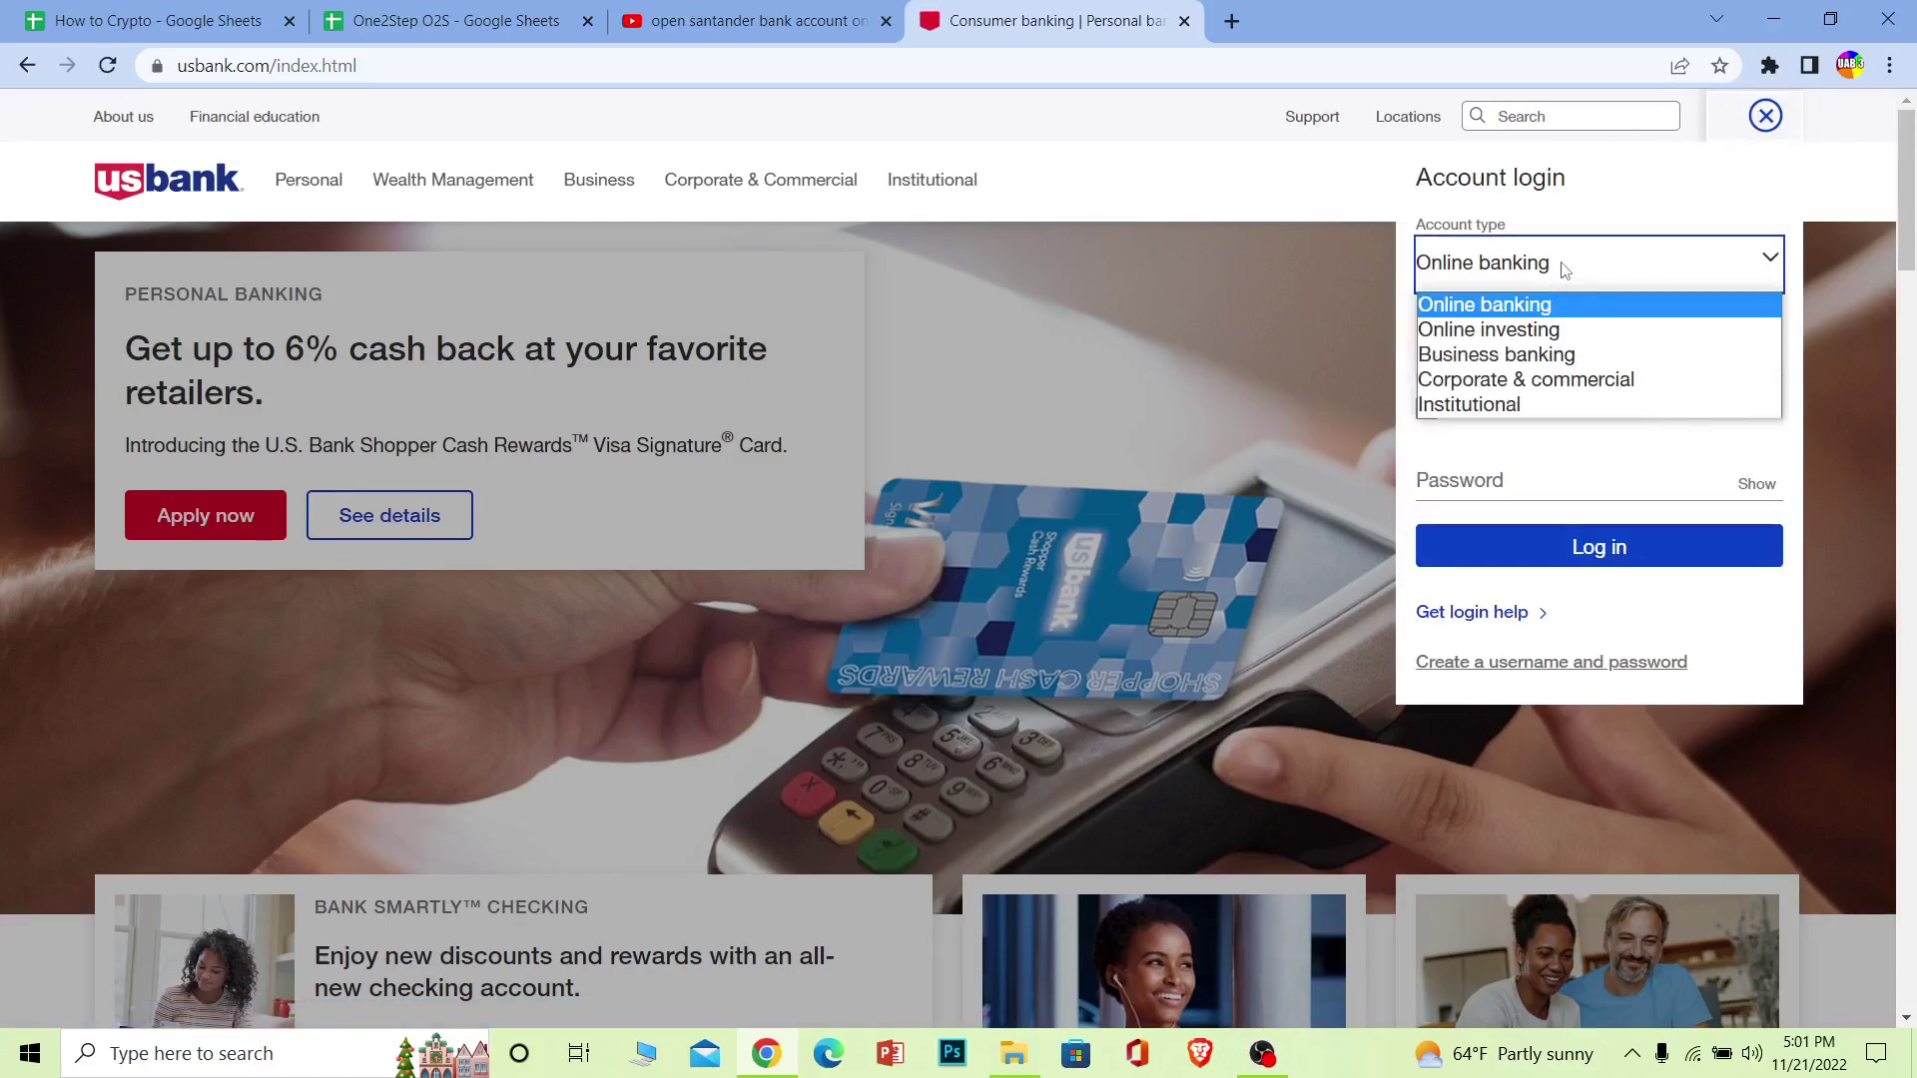
{"action": "left_click", "coordinate": [1536, 307]}
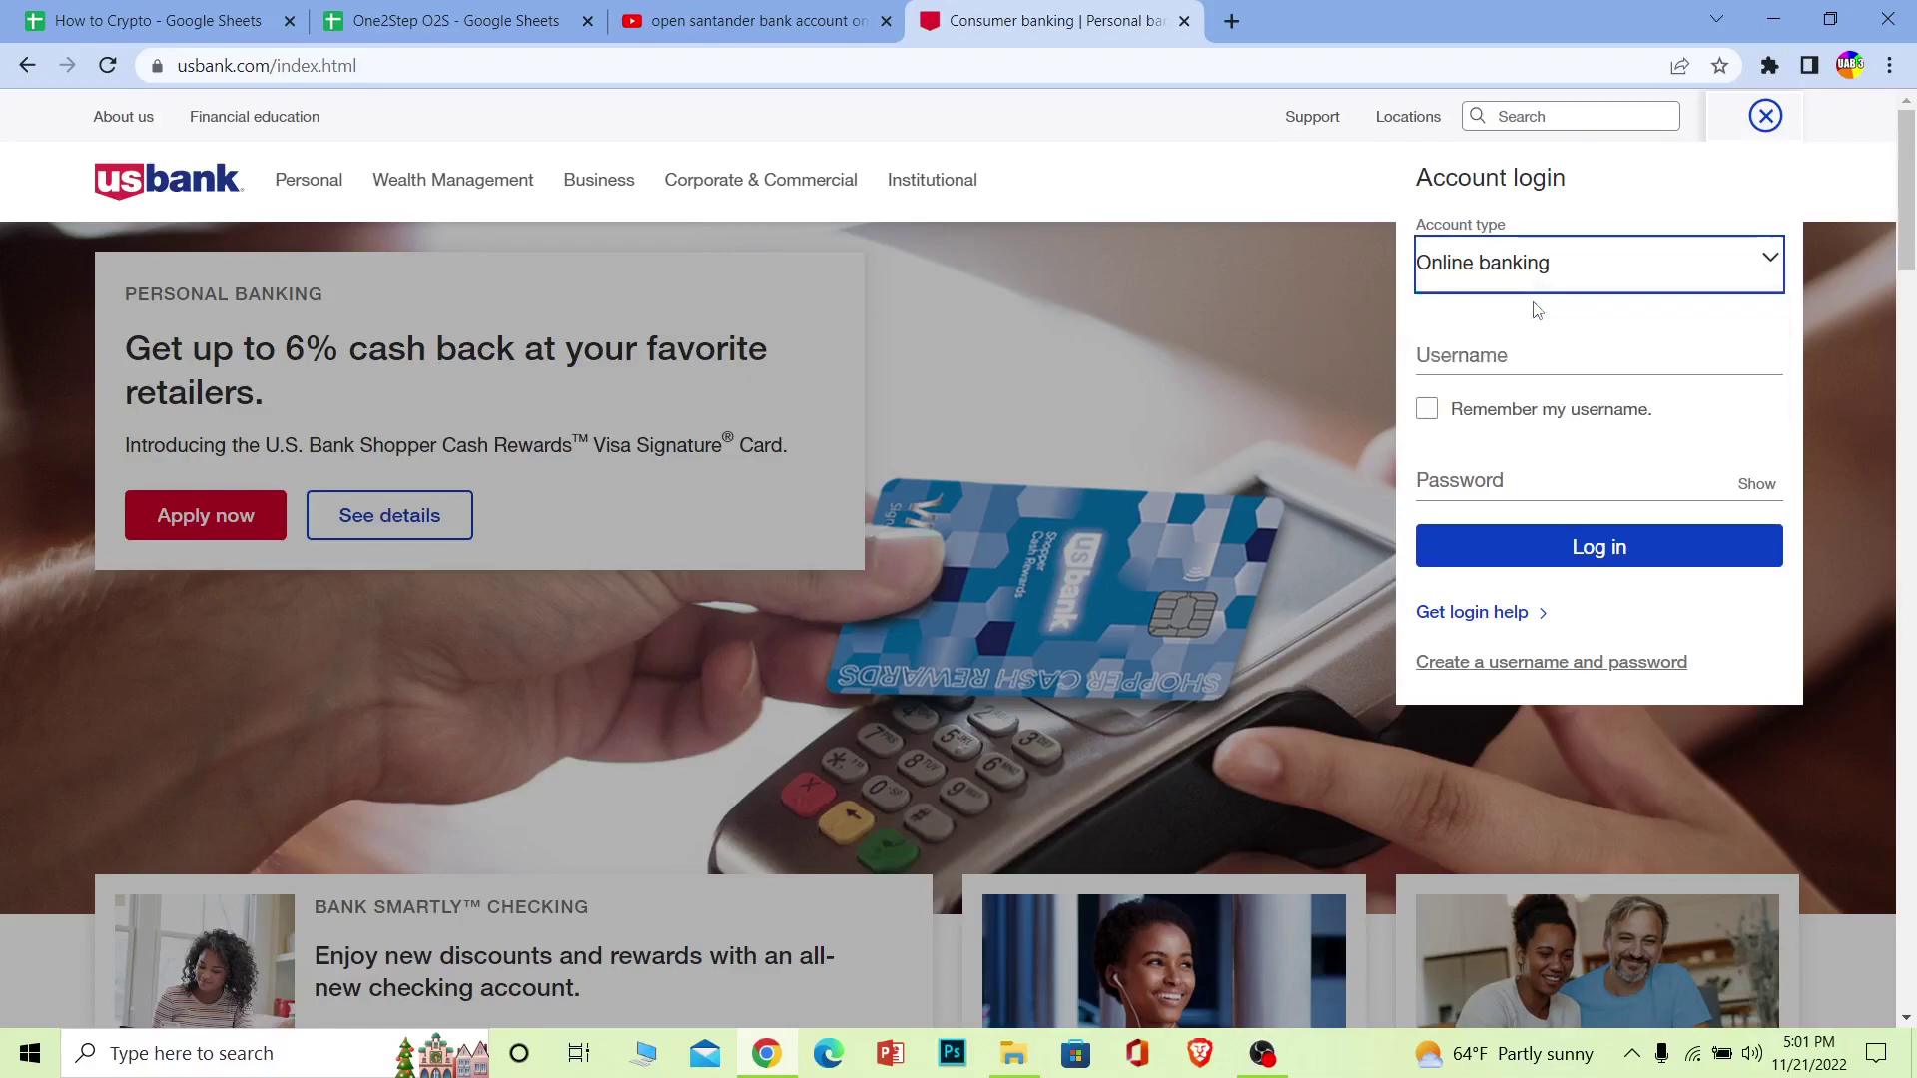
{"action": "left_click", "coordinate": [1504, 355]}
{"action": "type", "text": "ekevin231"}
{"action": "left_click", "coordinate": [1507, 472]}
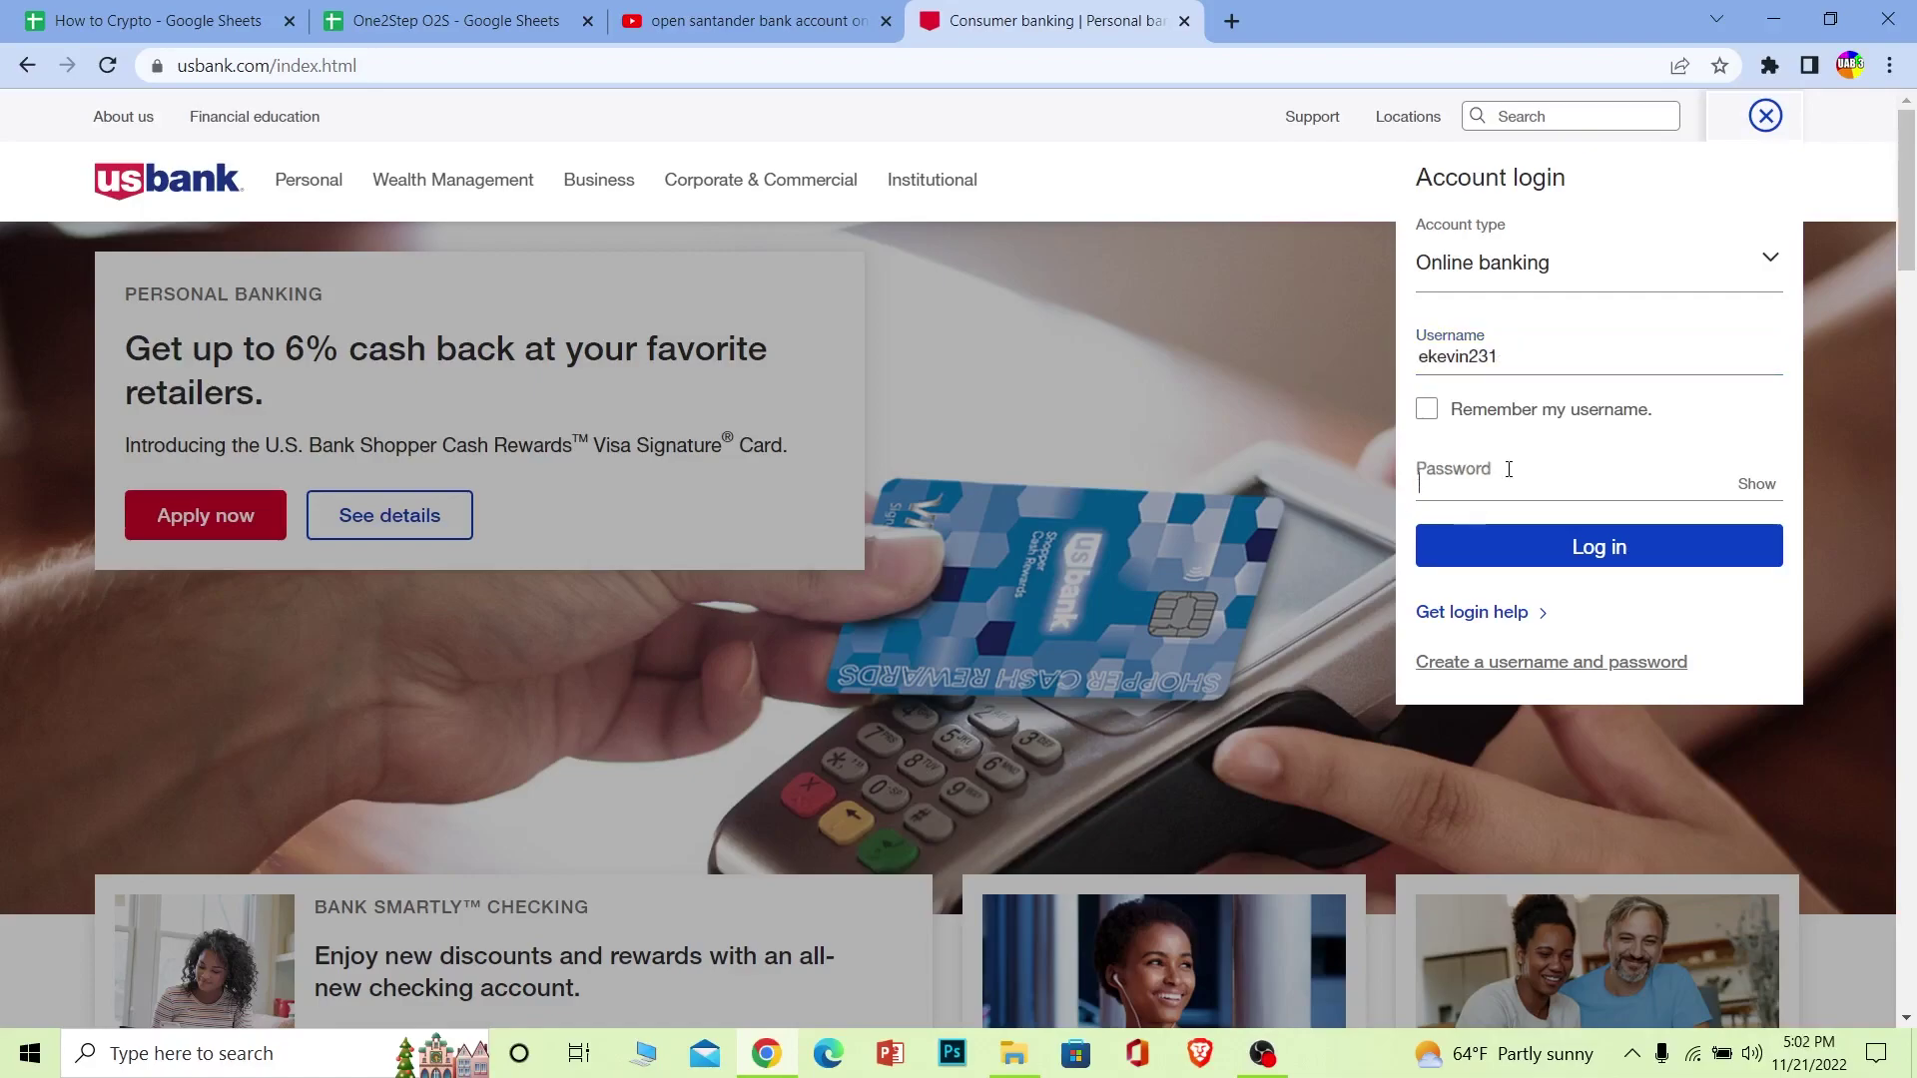
{"action": "type", "text": "••••••"}
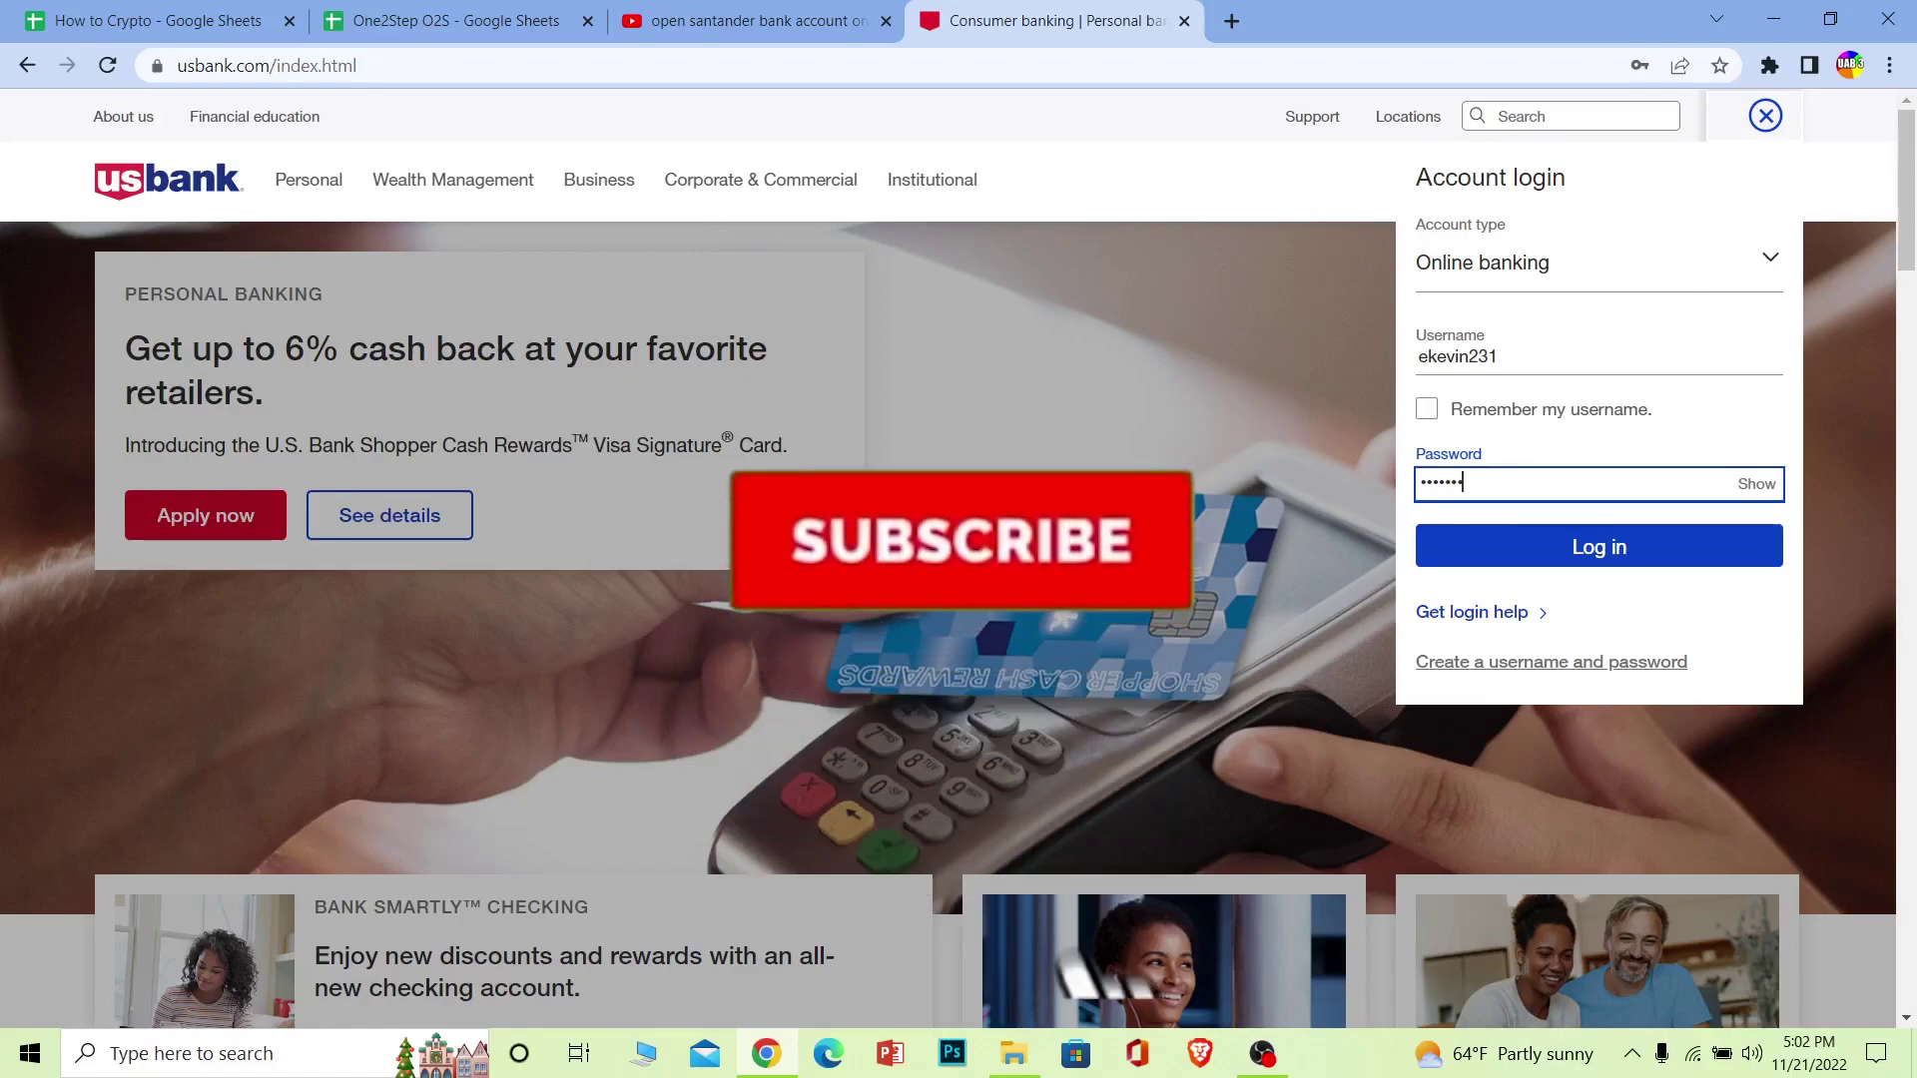
Dismiss the Account login panel with its X button
{"action": "left_click", "coordinate": [1766, 114]}
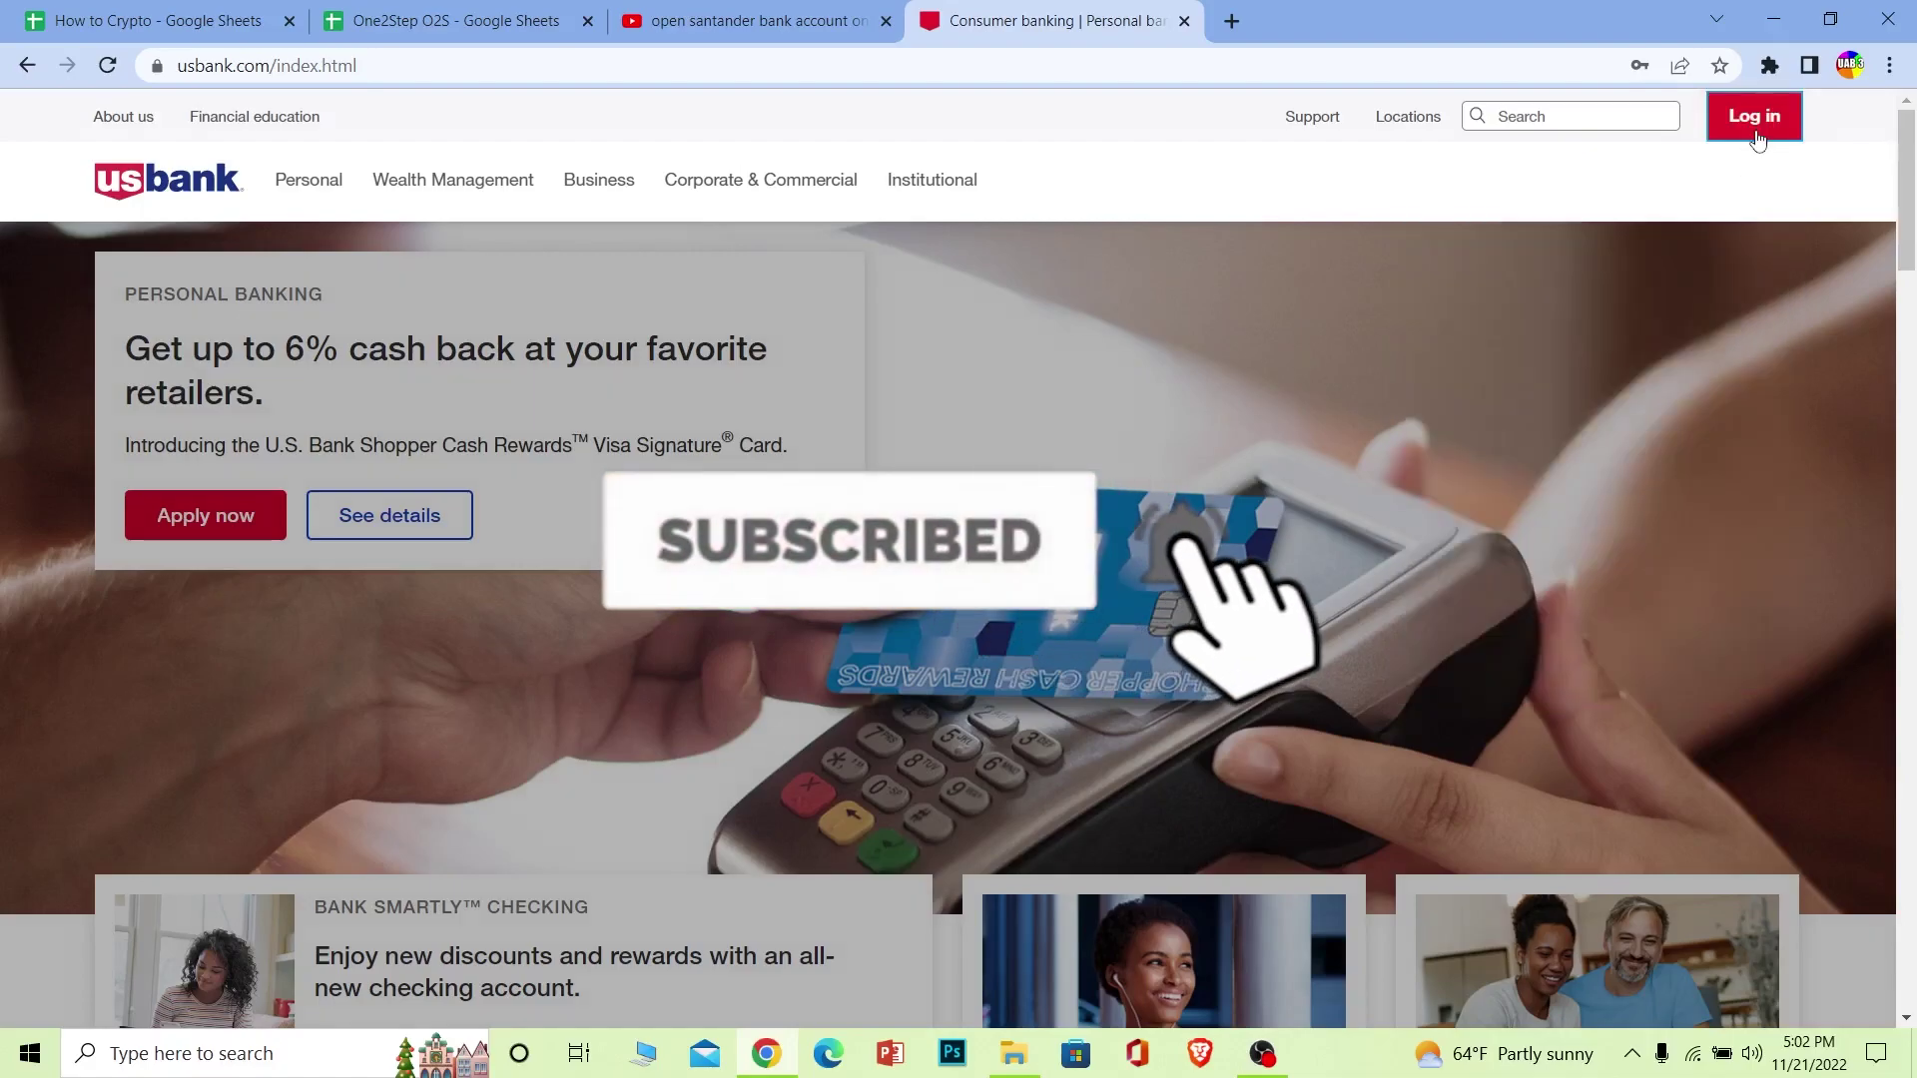